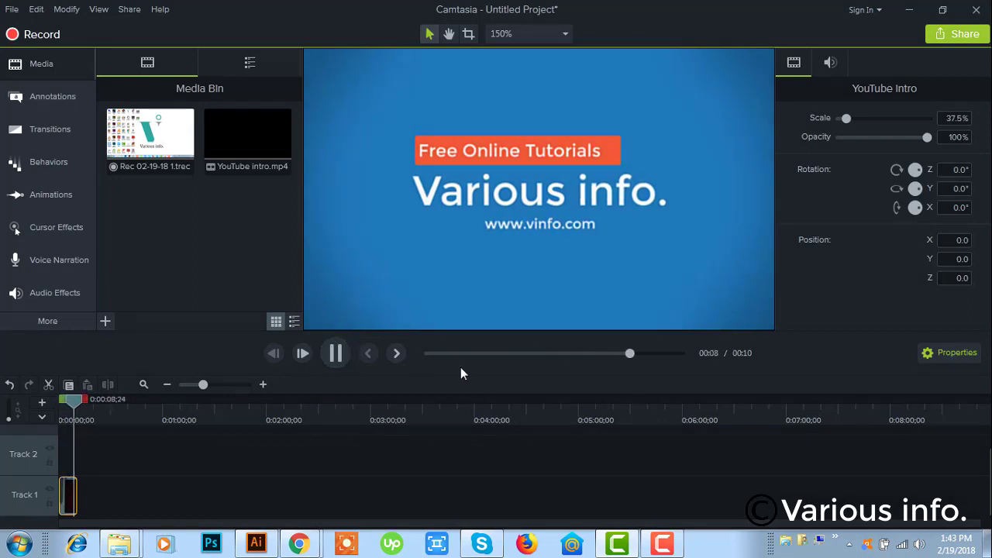
# Step: Pause the intro video's playback and open the Blur & Highlight set of annotations
pyautogui.click(336, 356)
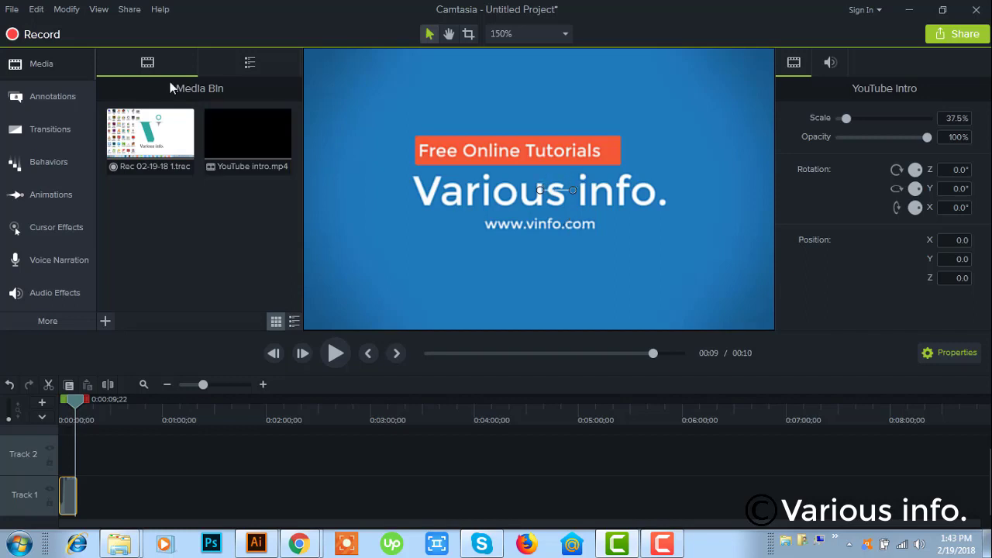
pyautogui.click(25, 105)
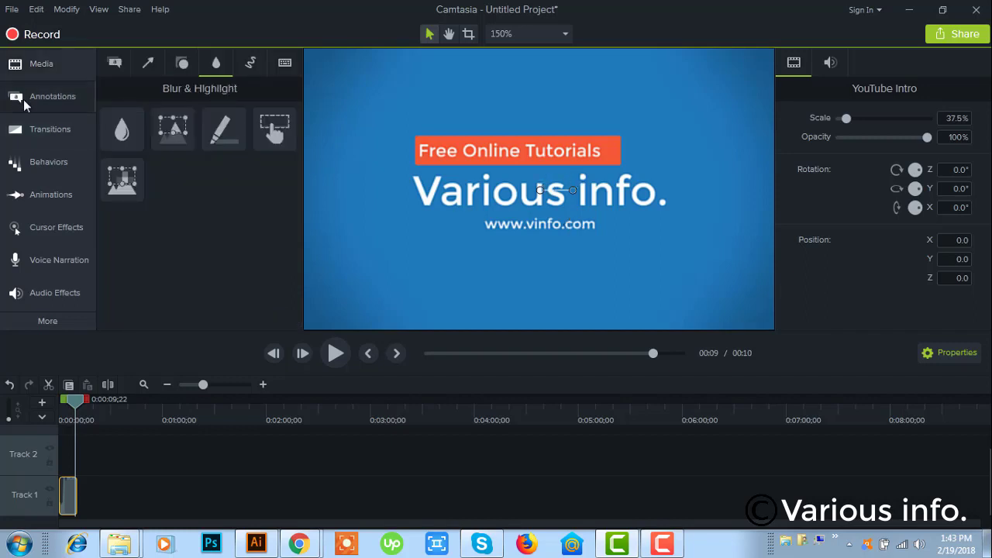
pyautogui.click(112, 67)
pyautogui.click(145, 68)
pyautogui.click(194, 63)
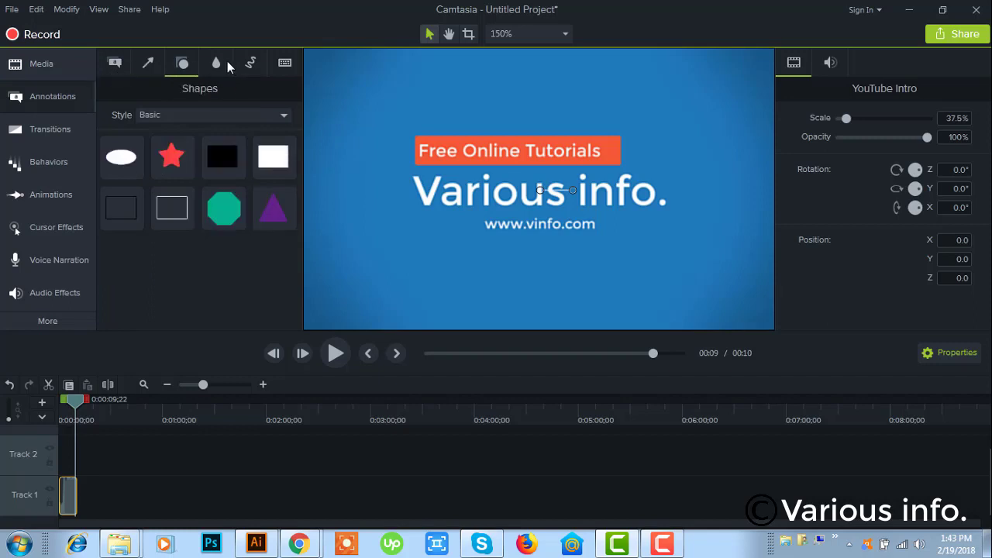
pyautogui.click(227, 62)
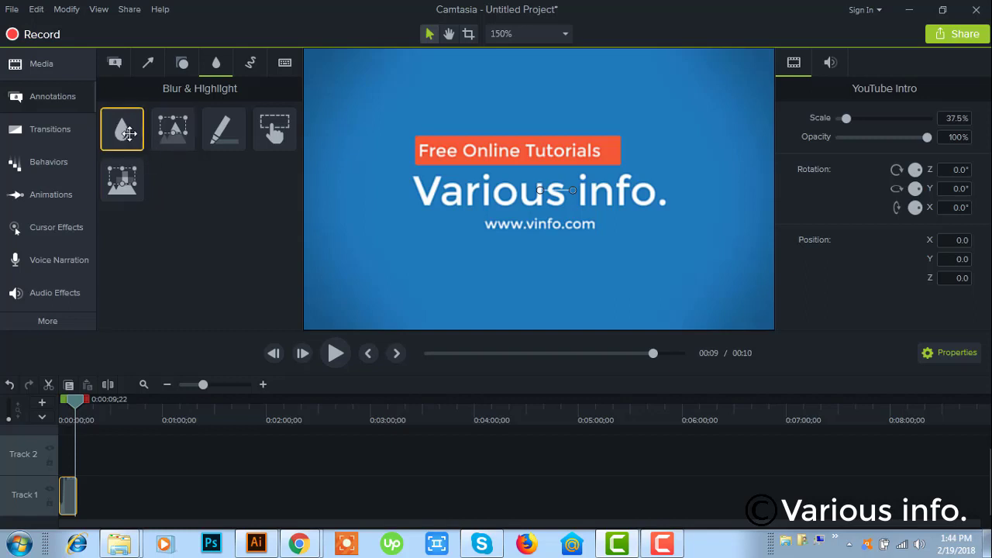
# Step: Add a Blur annotation to the canvas and size it to about 222% so it covers only the "Various info." title
pyautogui.moveTo(129, 132); pyautogui.dragTo(460, 200)
pyautogui.moveTo(523, 239); pyautogui.dragTo(685, 216)
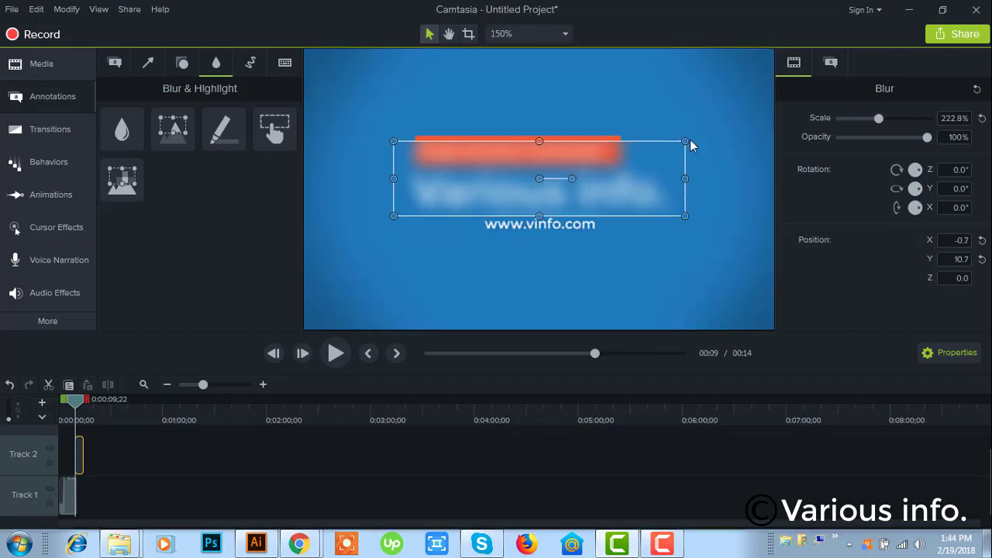
pyautogui.moveTo(685, 141); pyautogui.dragTo(683, 169)
pyautogui.moveTo(626, 193); pyautogui.dragTo(622, 193)
pyautogui.click(454, 274)
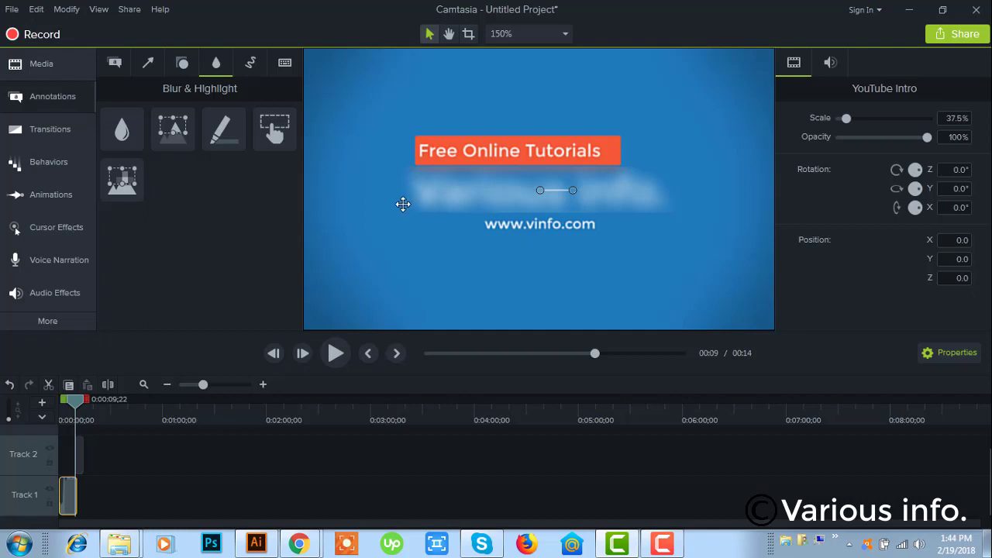
pyautogui.click(430, 201)
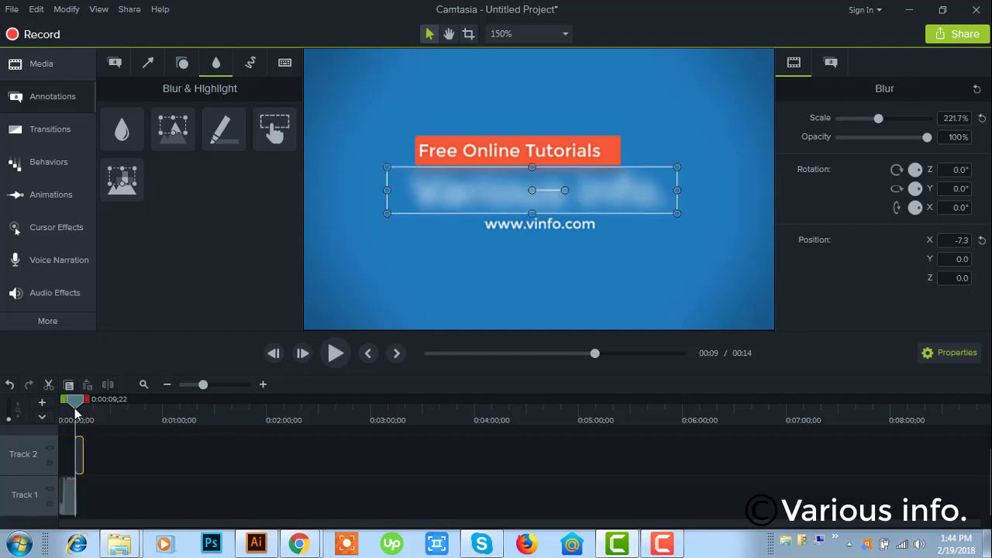
# Step: Move the blur clip on Track 2 earlier so it sits over the intro video, and shorten its duration
pyautogui.moveTo(75, 409); pyautogui.dragTo(57, 406)
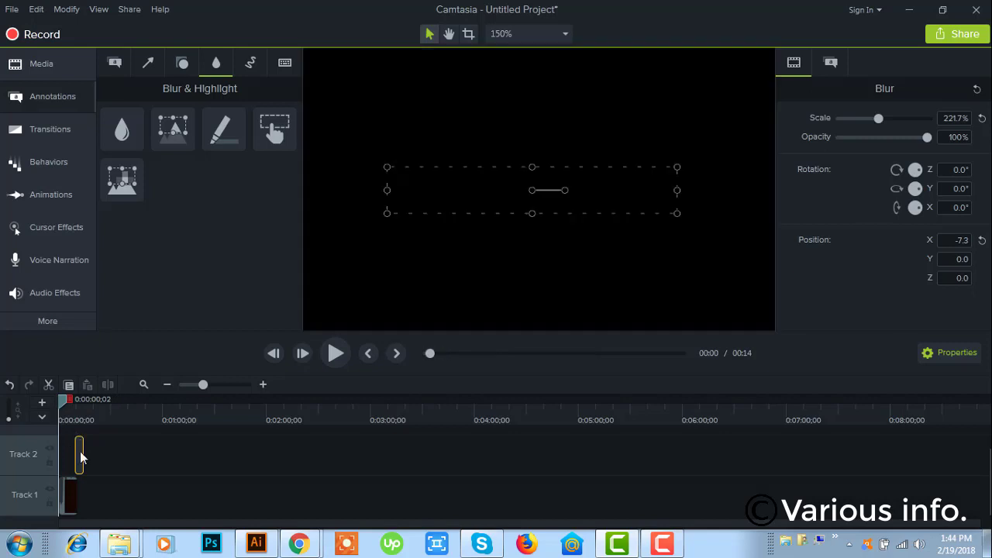
pyautogui.moveTo(81, 456); pyautogui.dragTo(76, 459)
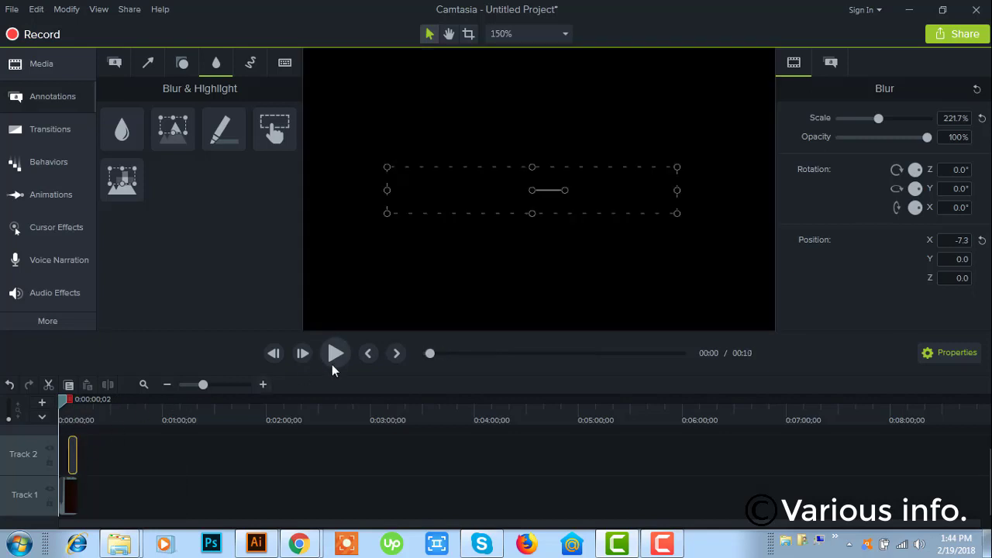
pyautogui.moveTo(75, 457)
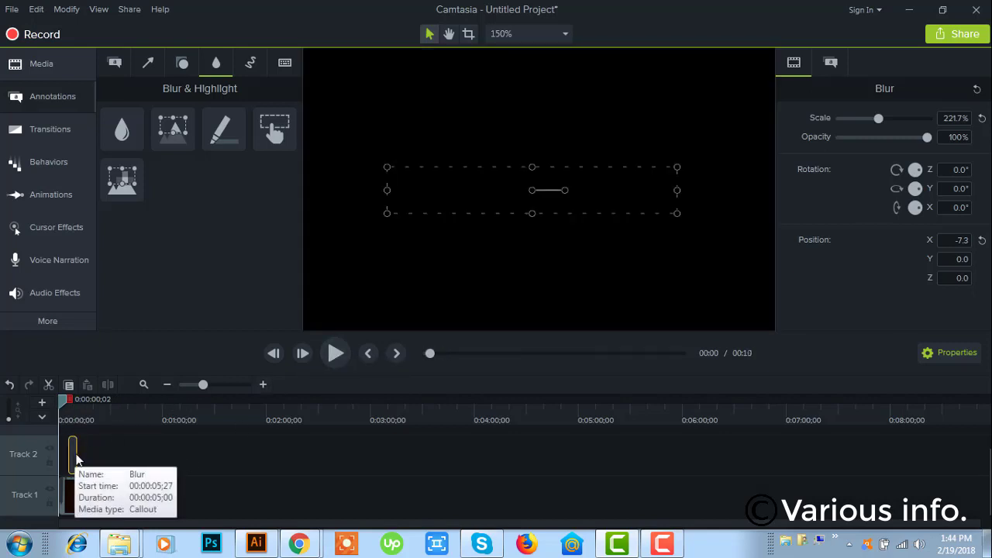
pyautogui.moveTo(71, 453); pyautogui.dragTo(67, 456)
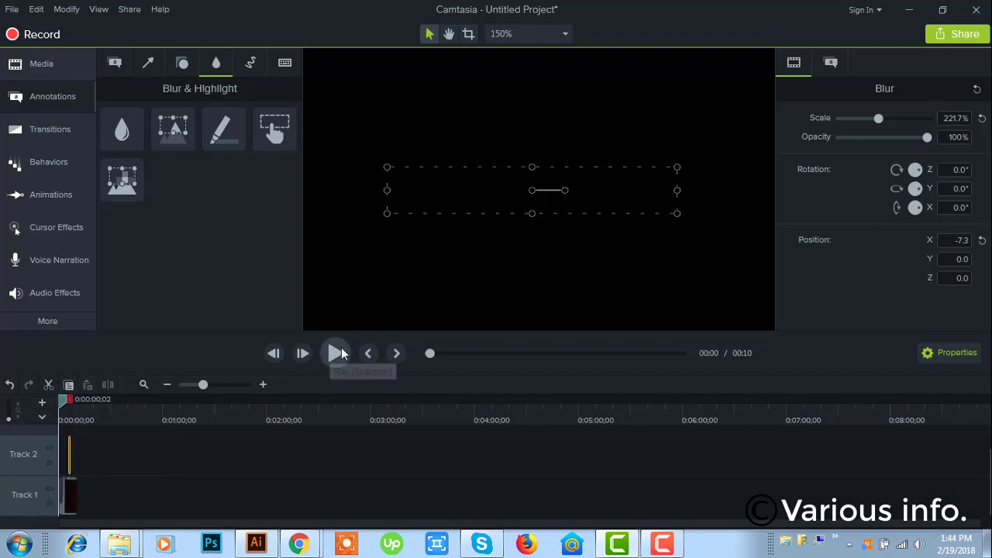
# Step: Play the video from the beginning to review the blur effect, and delete the blur clip from Track 2
pyautogui.click(339, 349)
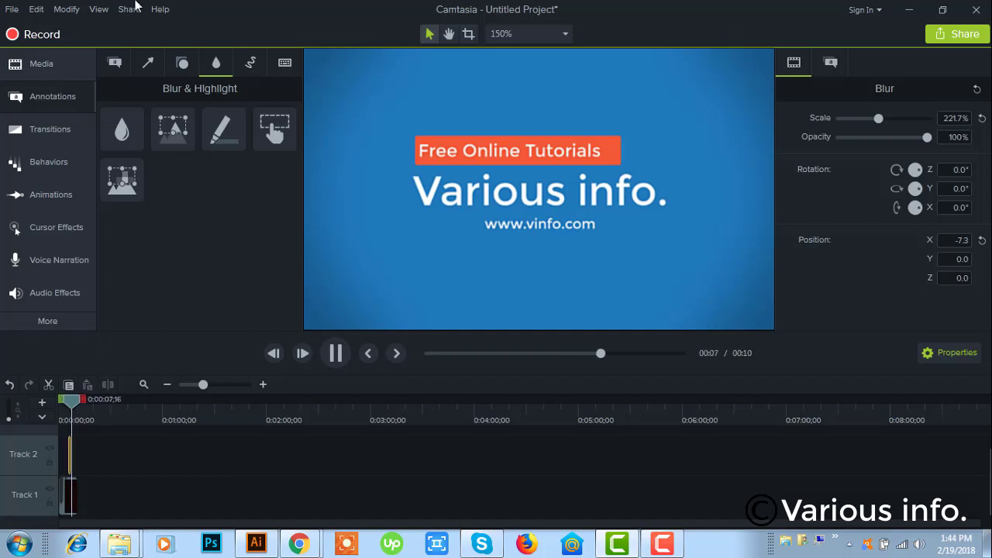
pyautogui.click(339, 353)
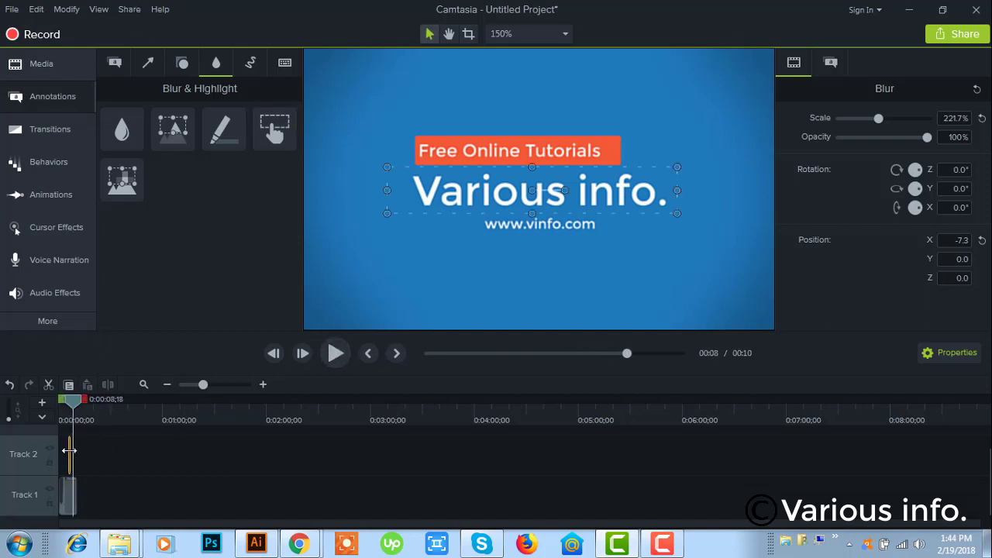
pyautogui.moveTo(81, 407); pyautogui.dragTo(67, 401)
pyautogui.click(332, 358)
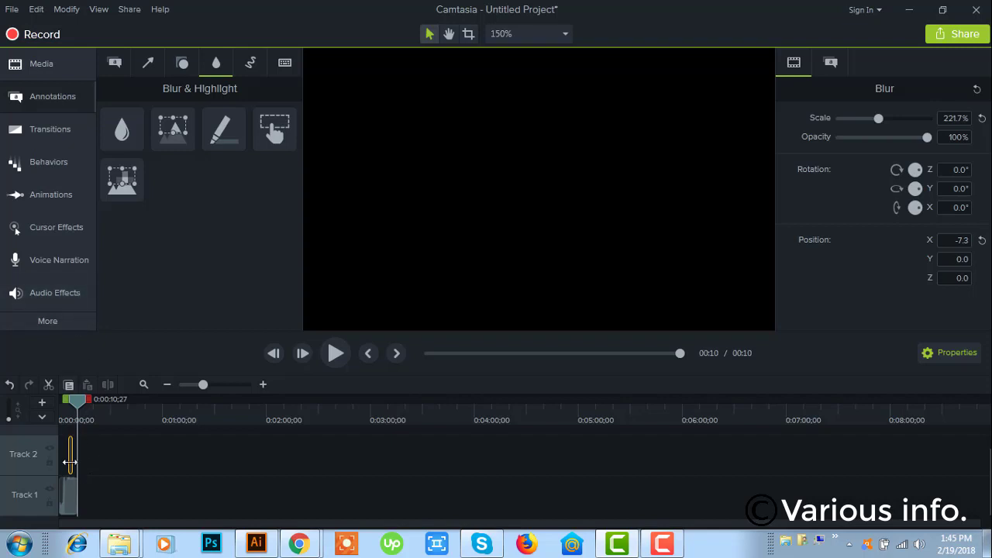
pyautogui.press('Delete')
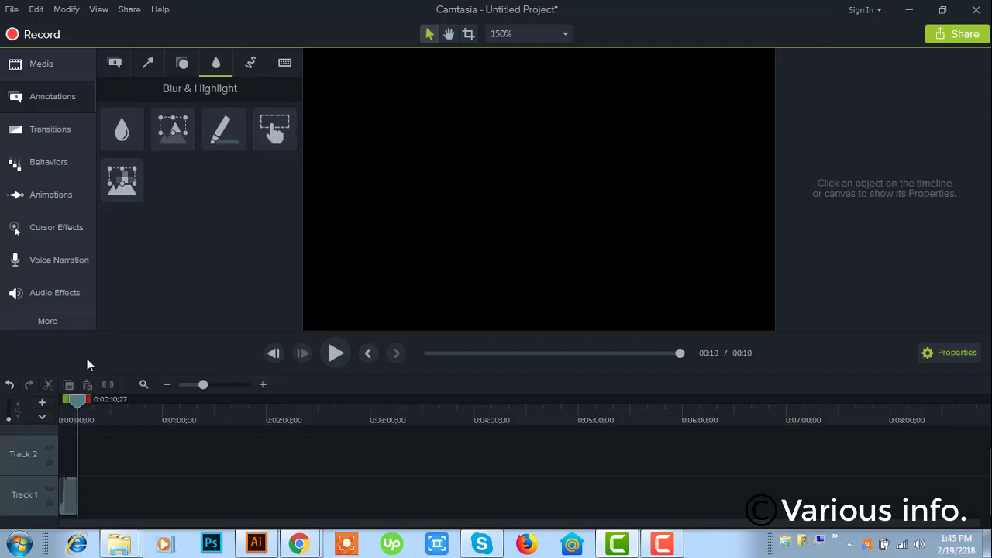
# Step: Add a Spotlight annotation at 0:00:04;18 and size it to about 209%, centred around the "Various info." title
pyautogui.moveTo(80, 398); pyautogui.dragTo(68, 403)
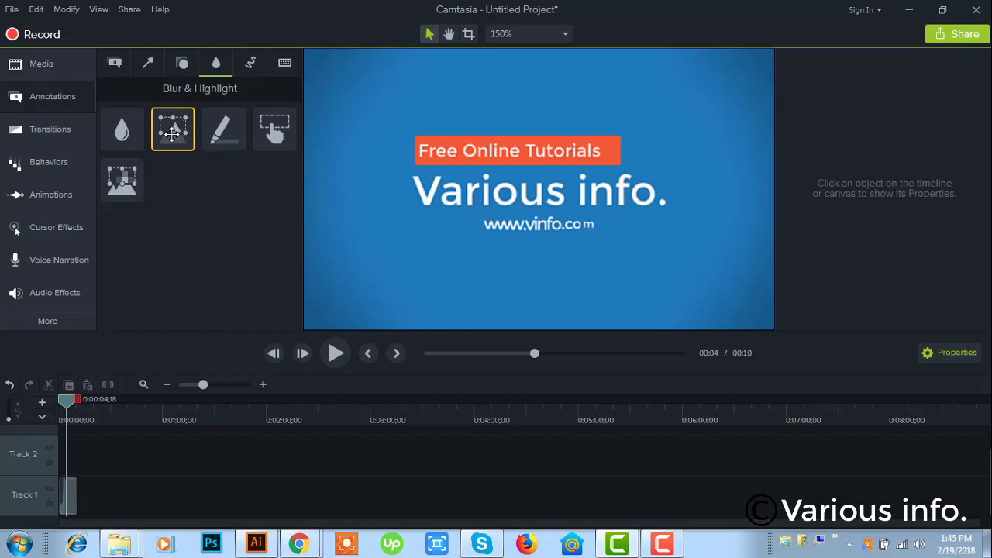
pyautogui.moveTo(172, 133); pyautogui.dragTo(477, 195)
pyautogui.moveTo(538, 239); pyautogui.dragTo(679, 220)
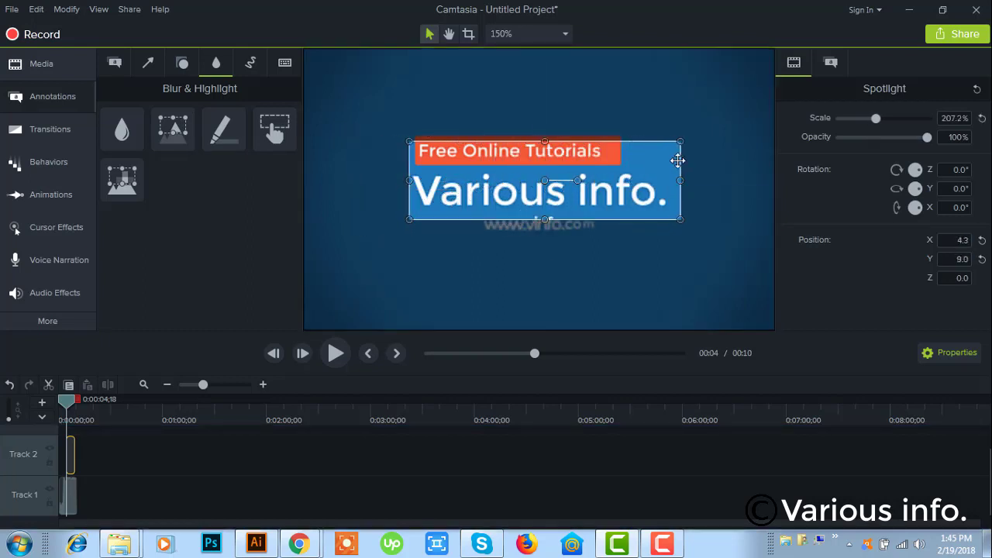
pyautogui.moveTo(679, 141); pyautogui.dragTo(679, 169)
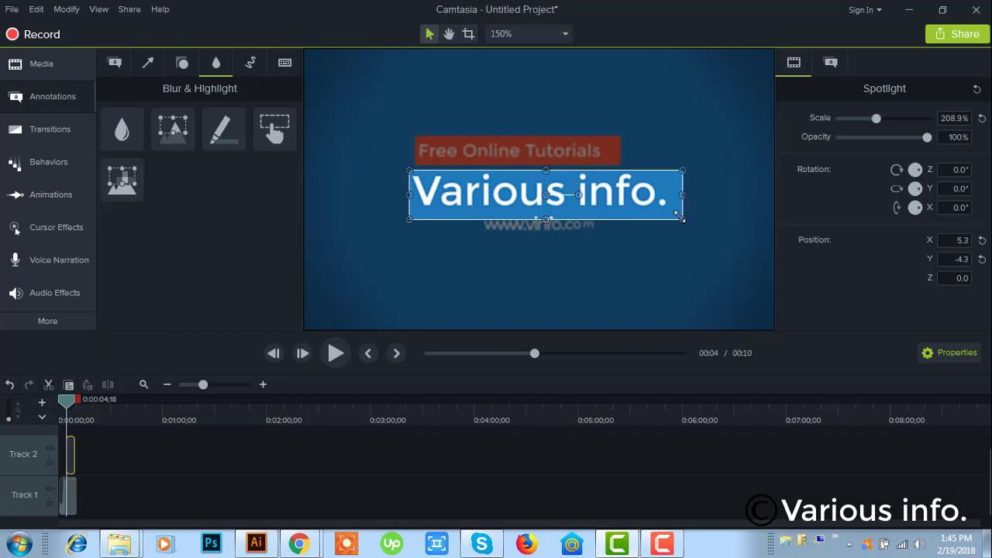
pyautogui.moveTo(649, 205); pyautogui.dragTo(643, 203)
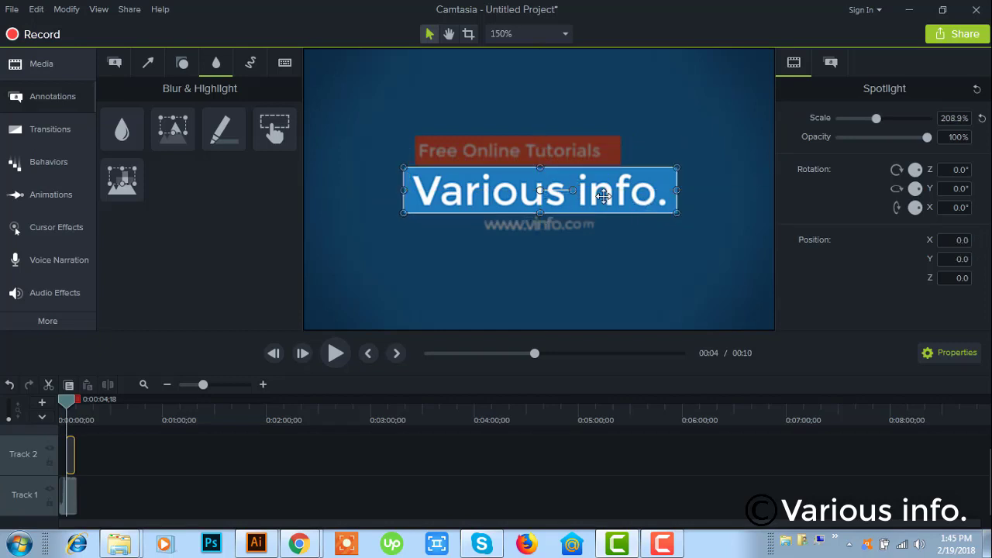
pyautogui.click(471, 277)
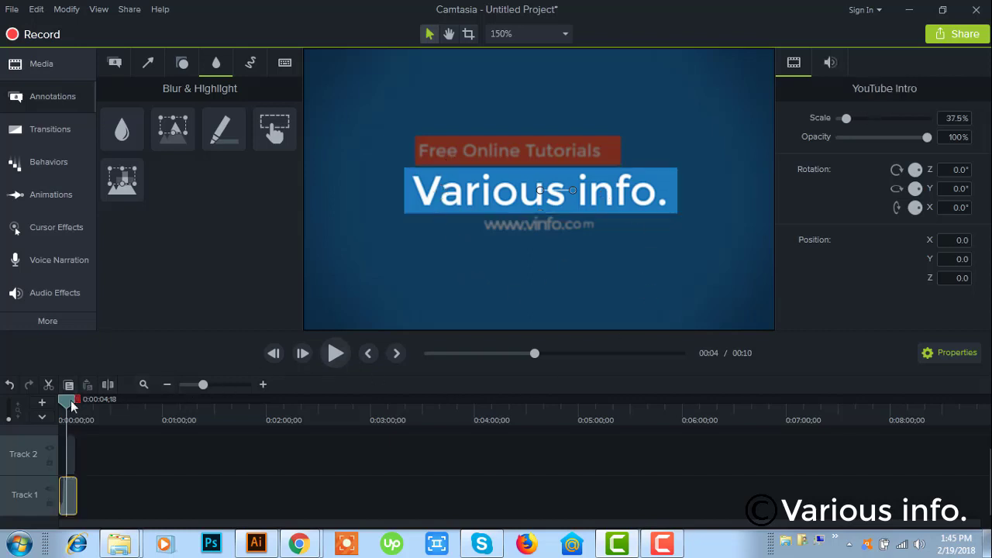
# Step: Play the video from about 0:00:02;15 to review the spotlight effect, and delete the spotlight clip
pyautogui.moveTo(72, 404); pyautogui.dragTo(68, 403)
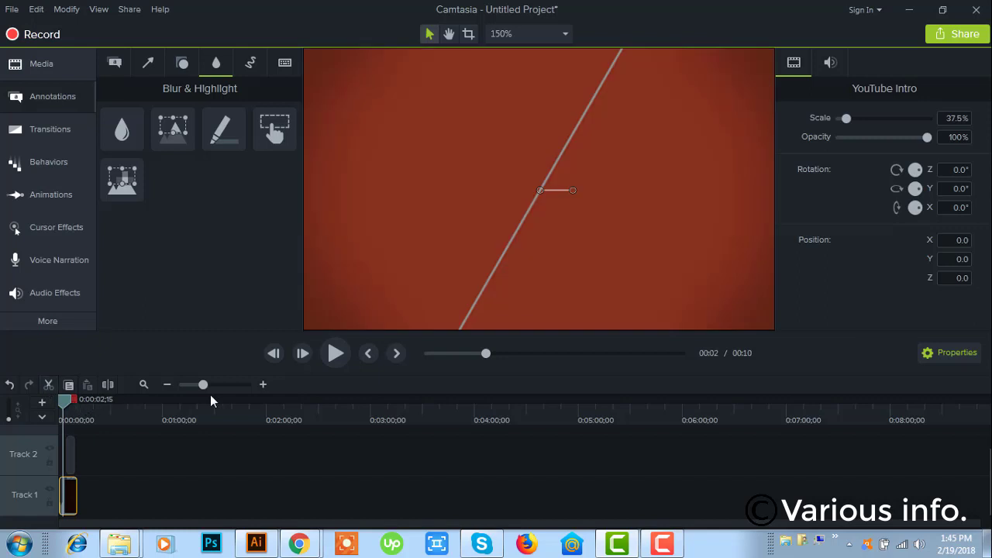
pyautogui.click(335, 355)
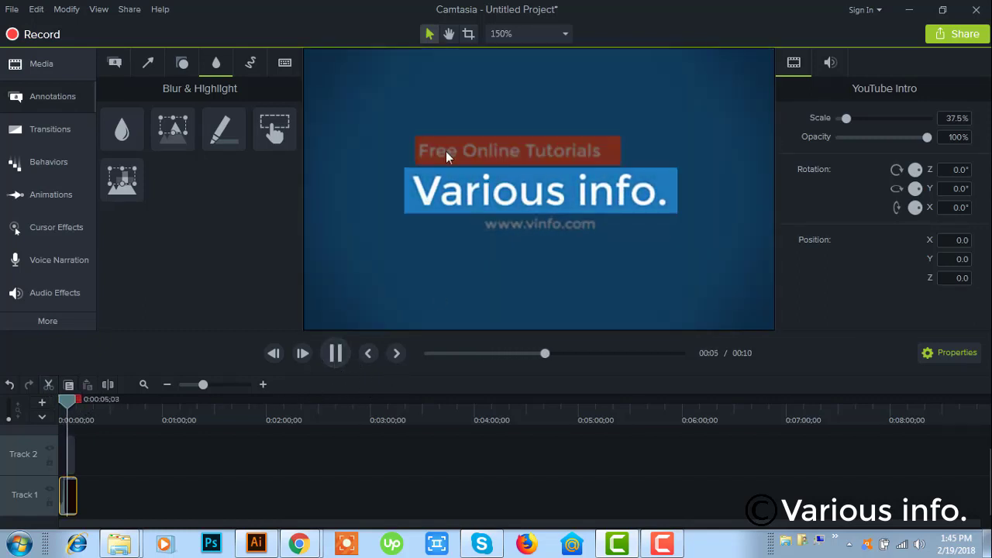
pyautogui.click(335, 354)
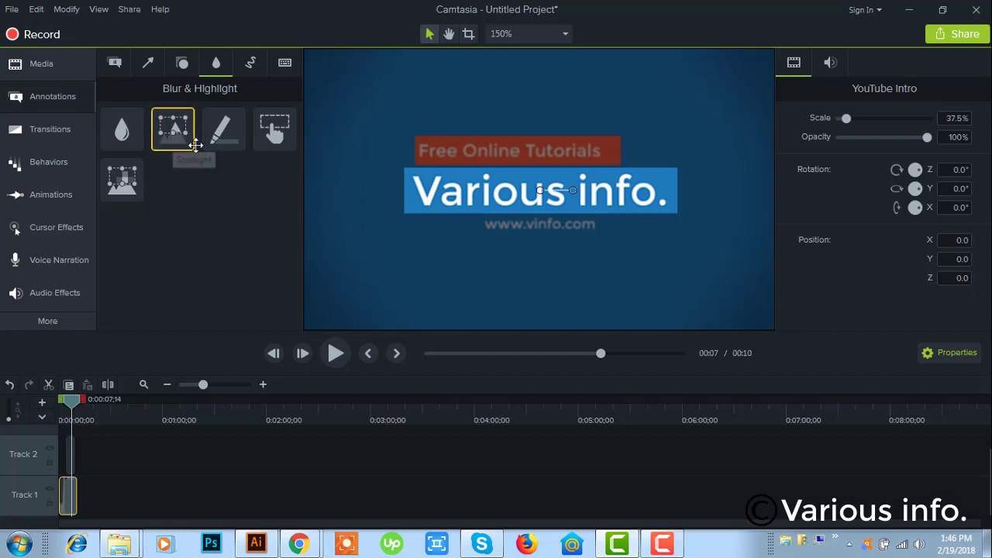
pyautogui.moveTo(173, 132); pyautogui.dragTo(440, 192)
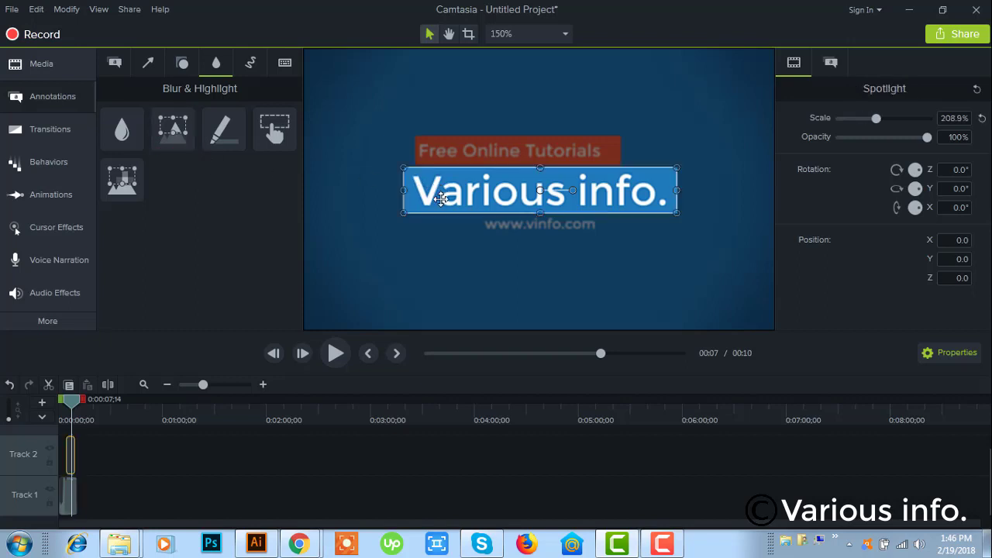
pyautogui.press('Delete')
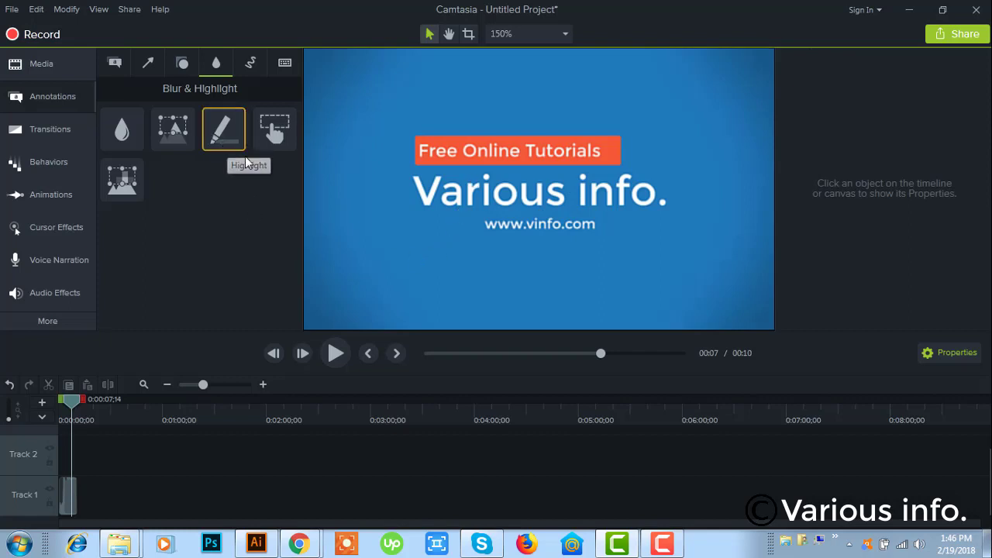
# Step: Add a Highlight annotation at 0:00:04;16 and size it to about 214% so it covers only the "Various info." title
pyautogui.moveTo(70, 401); pyautogui.dragTo(65, 401)
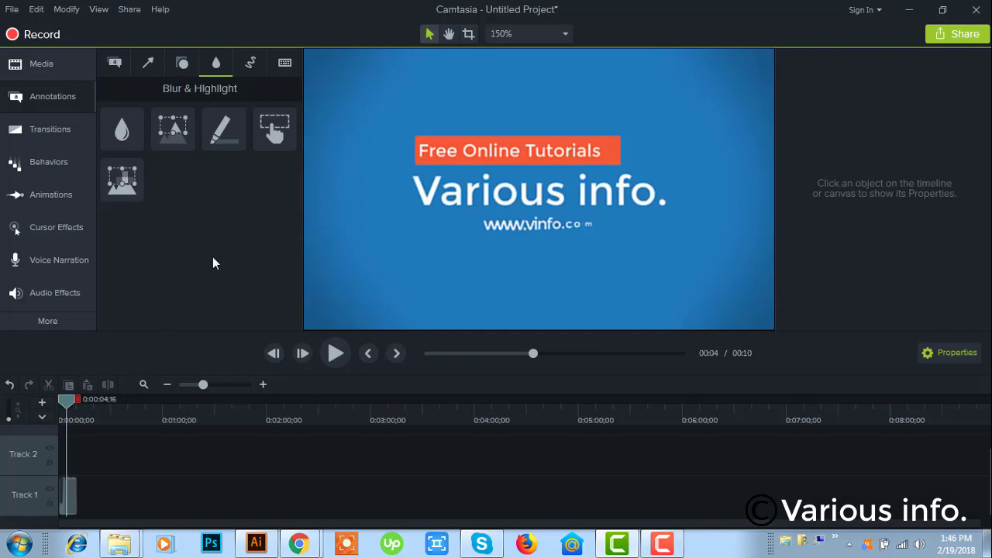
pyautogui.moveTo(220, 134)
pyautogui.mouseDown()
pyautogui.moveTo(420, 194)
pyautogui.moveTo(471, 194)
pyautogui.mouseUp()
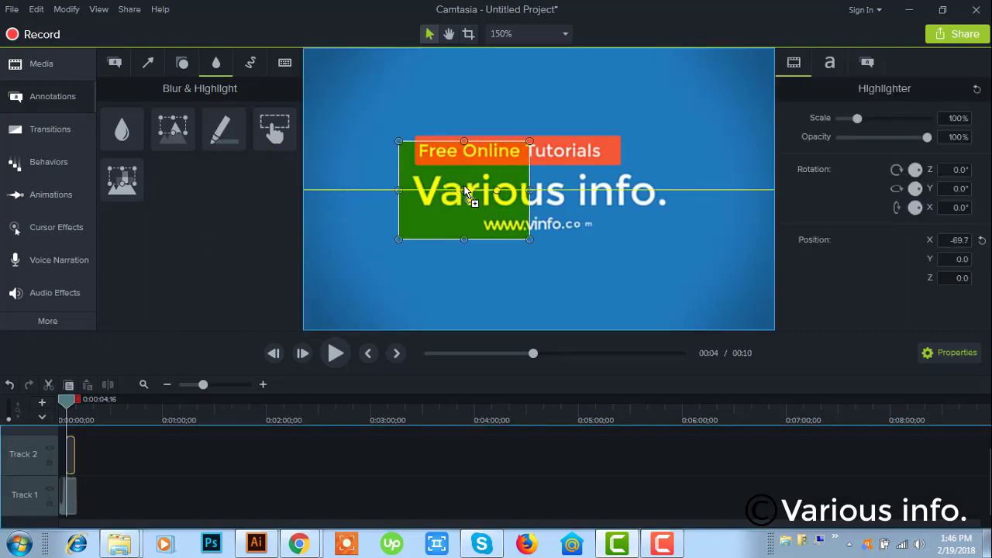
pyautogui.moveTo(529, 238); pyautogui.dragTo(682, 218)
pyautogui.moveTo(685, 141); pyautogui.dragTo(678, 167)
# Step: Play the video from near its start to review the highlight effect, and delete the highlighter clip from Track 2
pyautogui.moveTo(67, 399); pyautogui.dragTo(67, 399)
pyautogui.click(341, 353)
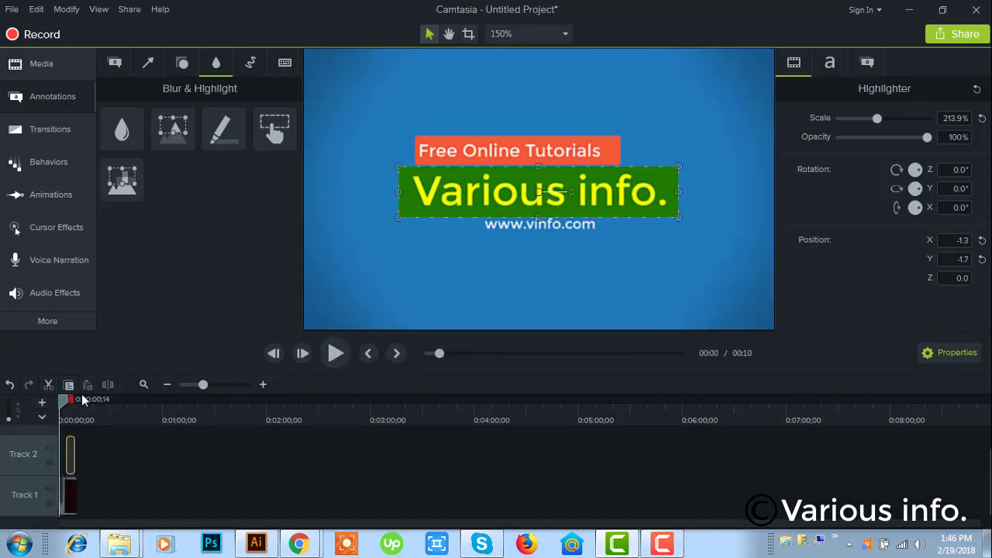
pyautogui.click(333, 352)
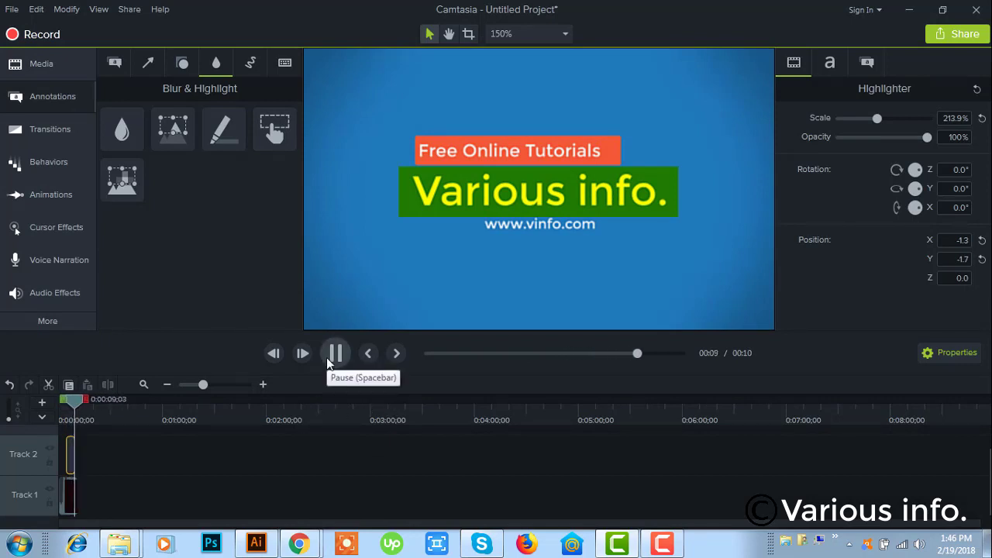
pyautogui.click(69, 460)
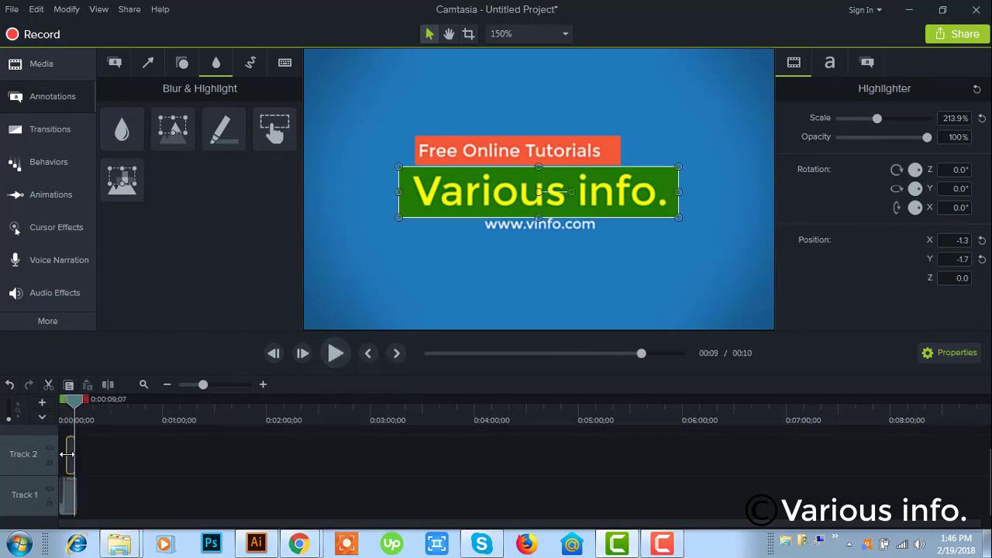
pyautogui.press('Delete')
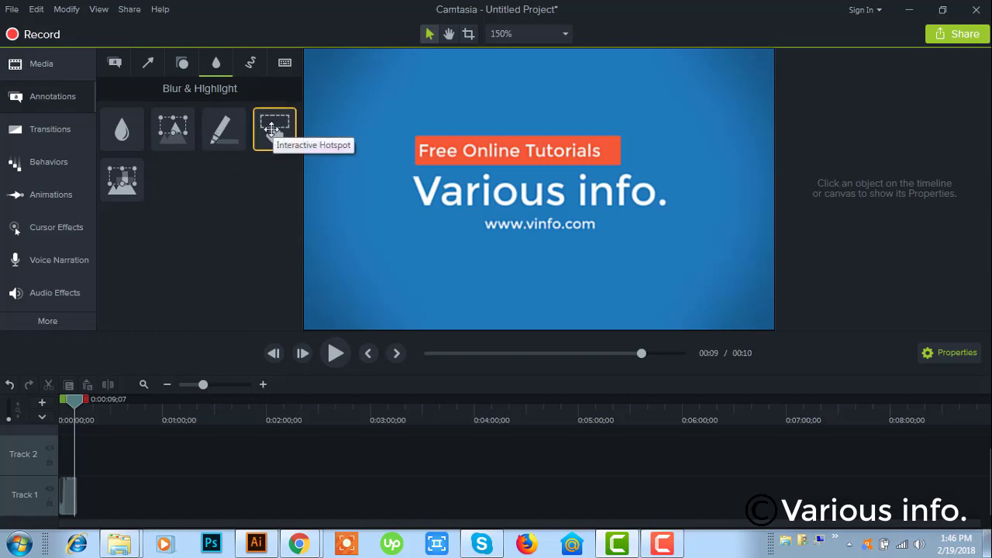
# Step: Add an Interactive Hotspot to the canvas and size it to about 213% so it frames the "Various info." title
pyautogui.moveTo(268, 138); pyautogui.dragTo(471, 188)
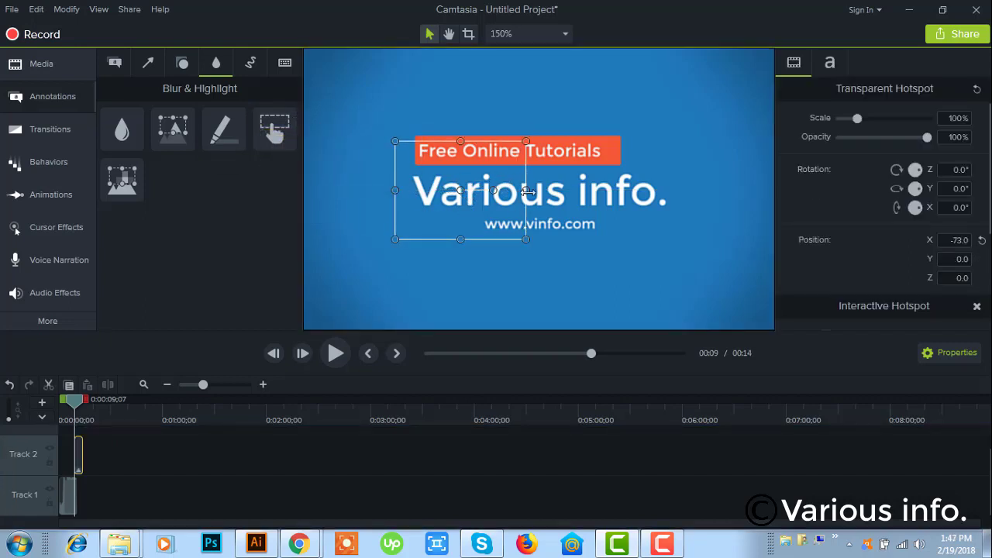
pyautogui.moveTo(525, 189); pyautogui.dragTo(674, 191)
pyautogui.moveTo(675, 240); pyautogui.dragTo(685, 202)
pyautogui.moveTo(681, 150)
pyautogui.mouseDown()
pyautogui.moveTo(669, 160)
pyautogui.moveTo(681, 155)
pyautogui.mouseUp()
pyautogui.moveTo(583, 206); pyautogui.dragTo(584, 193)
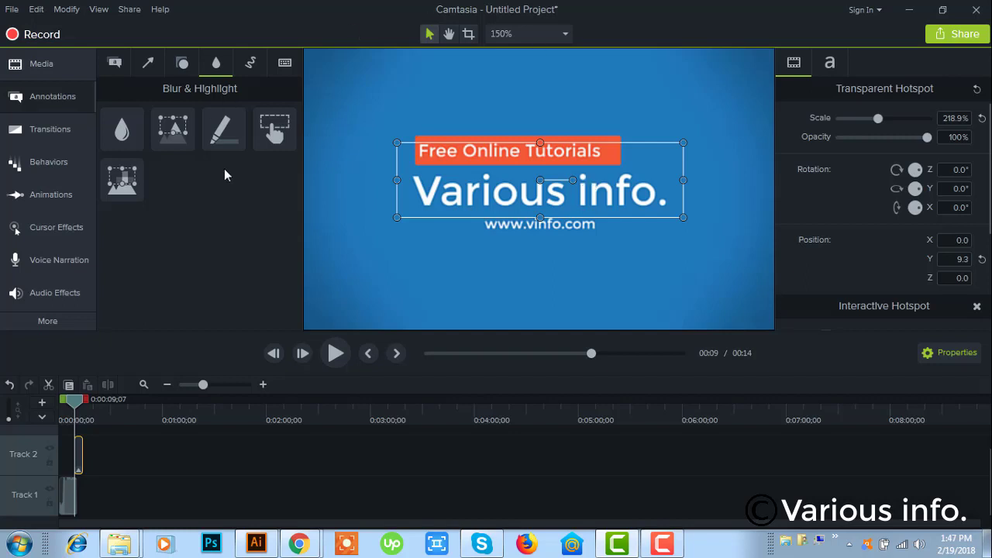
pyautogui.moveTo(683, 142); pyautogui.dragTo(675, 171)
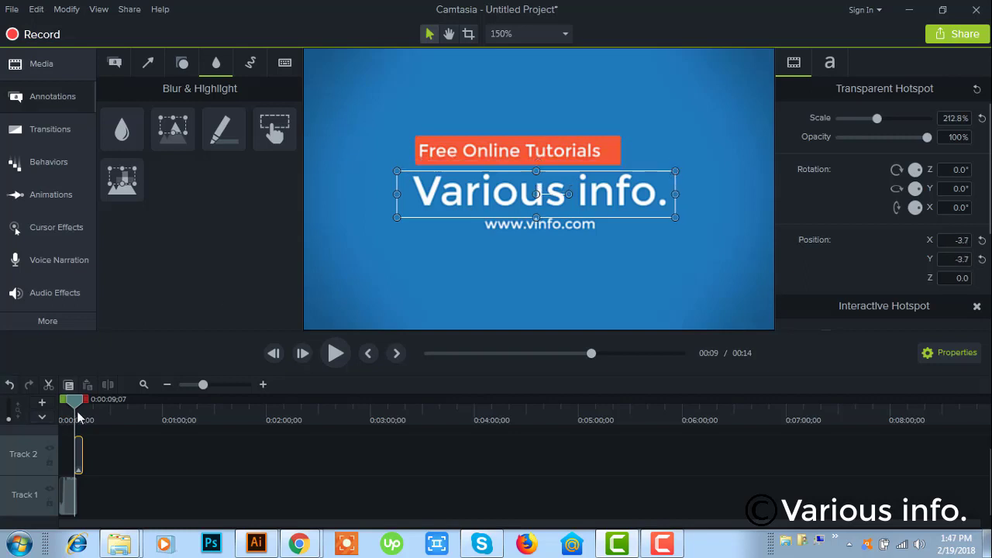
# Step: Align the end of the Track 2 hotspot clip with the Track 1 clip, and play from near the start to review it
pyautogui.moveTo(75, 406); pyautogui.dragTo(63, 404)
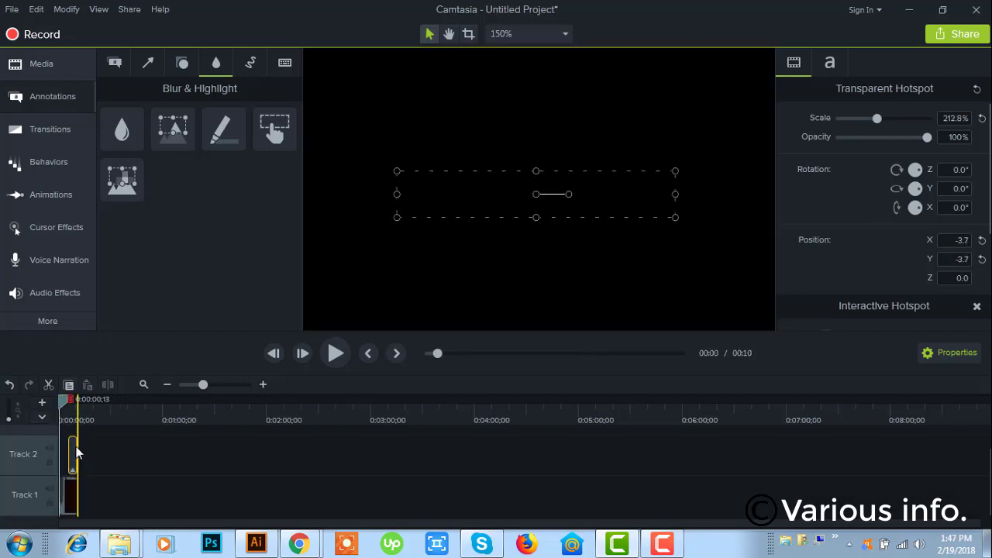
pyautogui.click(331, 357)
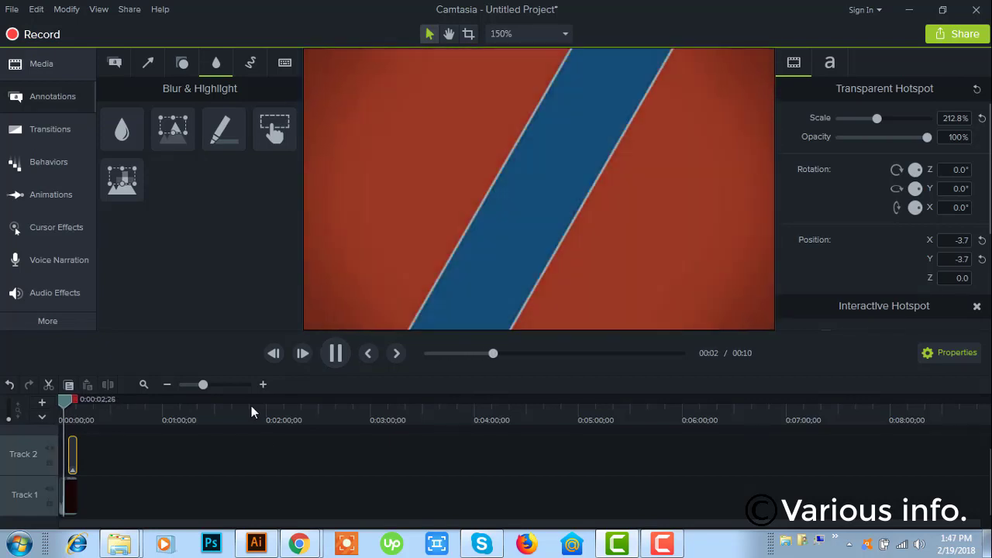
pyautogui.click(335, 353)
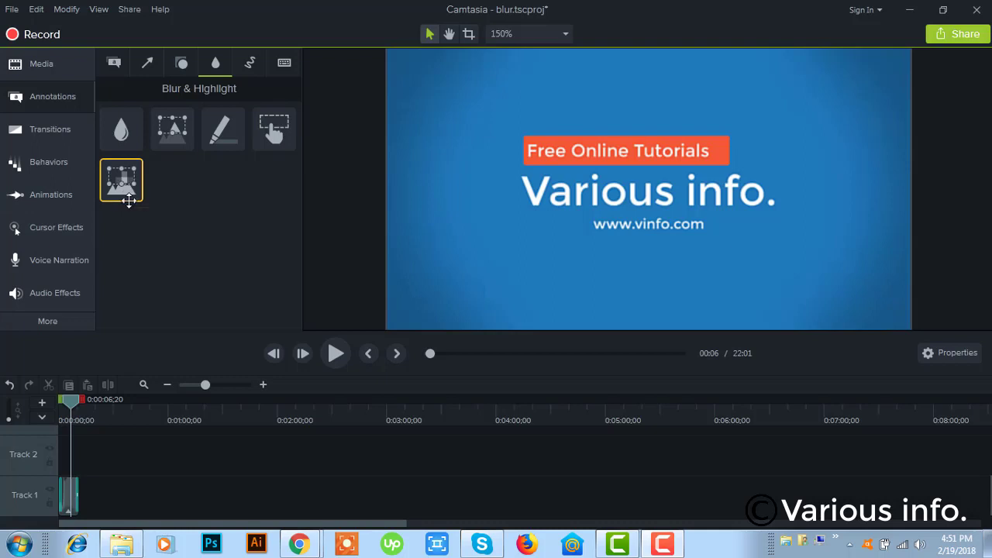
# Step: Add a Pixelate annotation to the canvas, and size and position it so it covers the "Various info." title
pyautogui.moveTo(124, 187); pyautogui.dragTo(573, 220)
pyautogui.moveTo(624, 261); pyautogui.dragTo(788, 212)
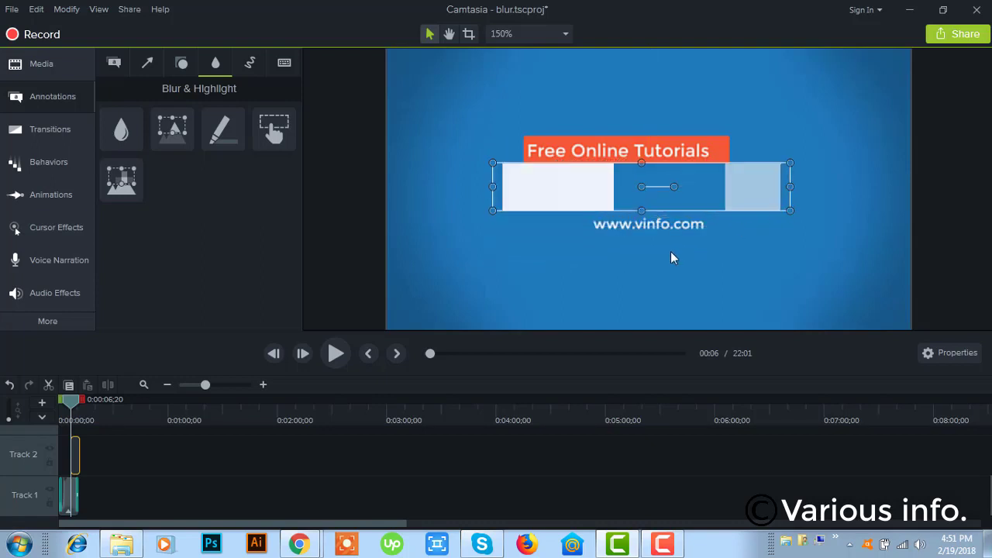
pyautogui.moveTo(594, 188); pyautogui.dragTo(594, 196)
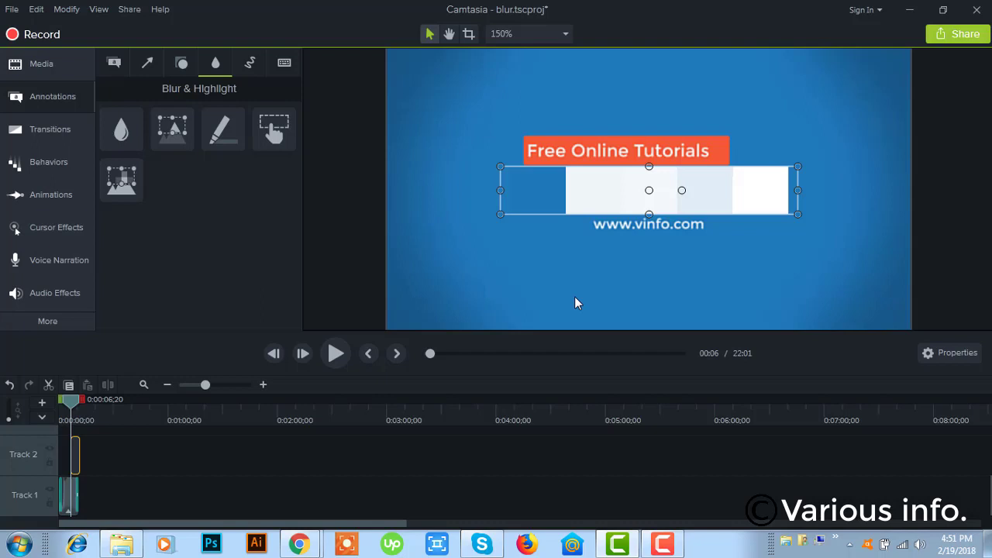
# Step: Align the pixelate clip's end with the Track 1 clip, play from near the start to review the effect, and delete the pixelate clip
pyautogui.moveTo(68, 409); pyautogui.dragTo(61, 408)
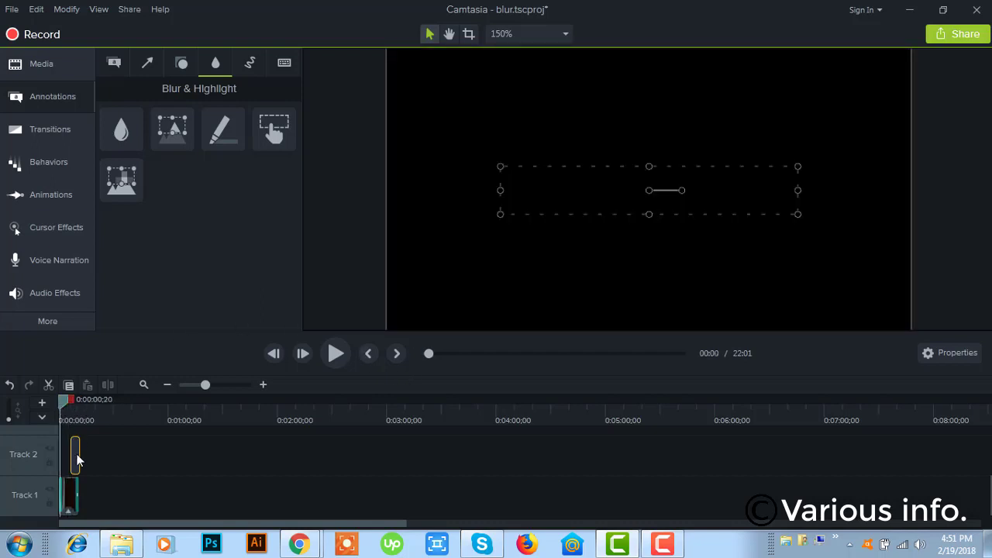
pyautogui.click(336, 355)
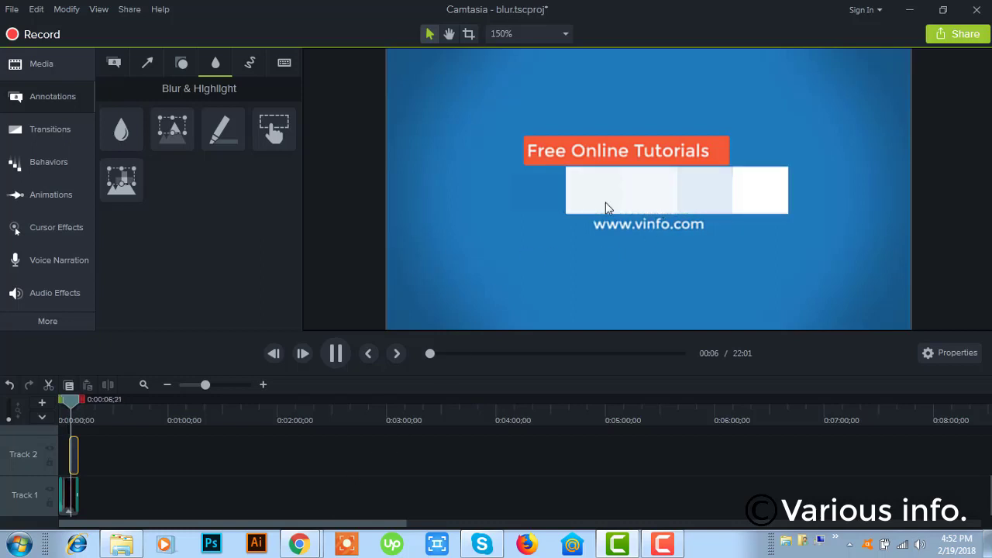
pyautogui.click(336, 354)
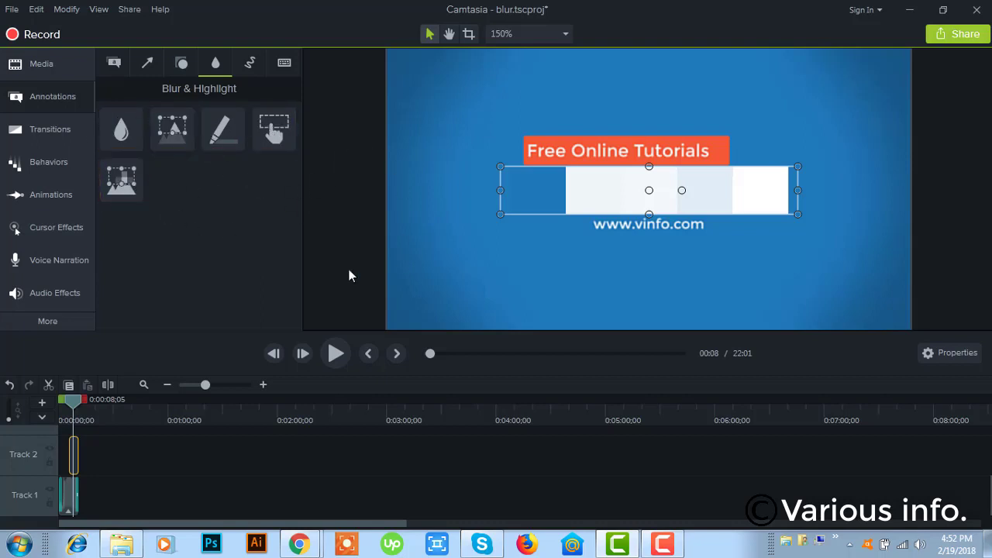
pyautogui.press('Delete')
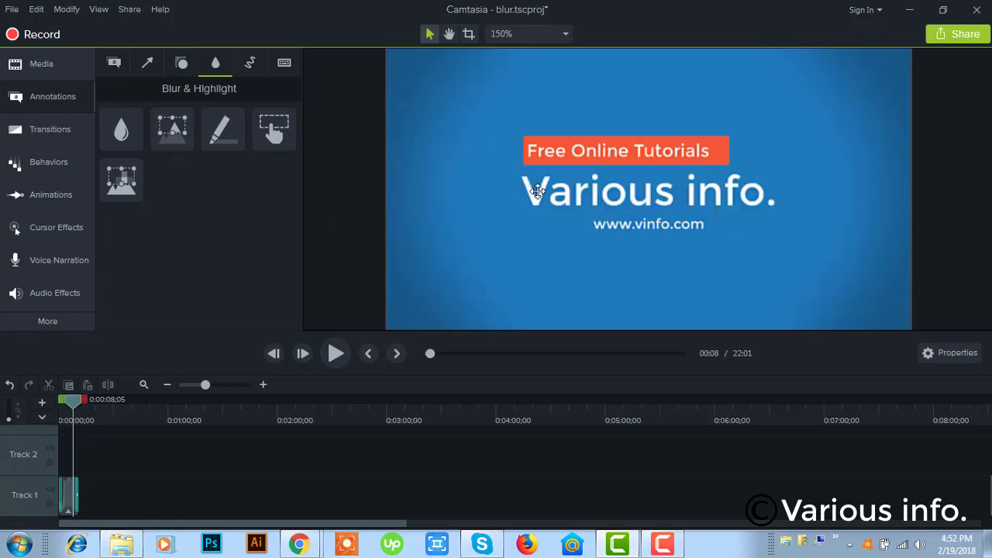
# Step: Minimize the Camtasia window to reveal the desktop, and refresh the desktop twice
pyautogui.click(908, 10)
pyautogui.rightClick(639, 172)
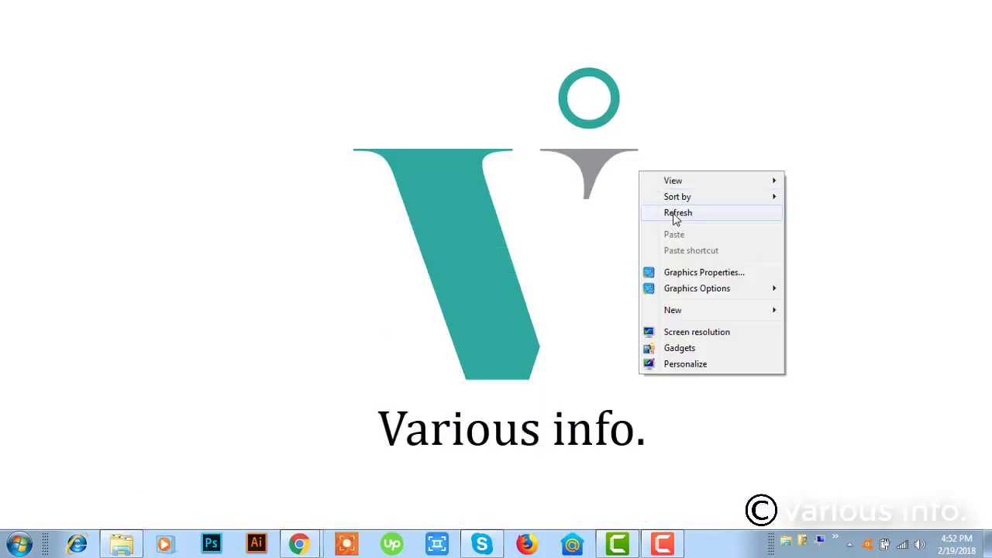
pyautogui.click(682, 221)
pyautogui.rightClick(611, 162)
pyautogui.click(660, 205)
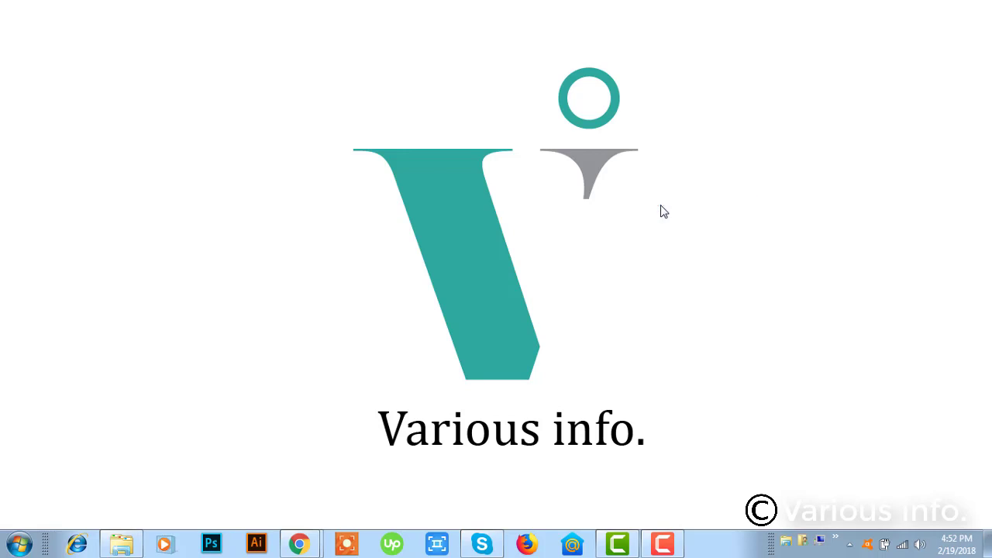